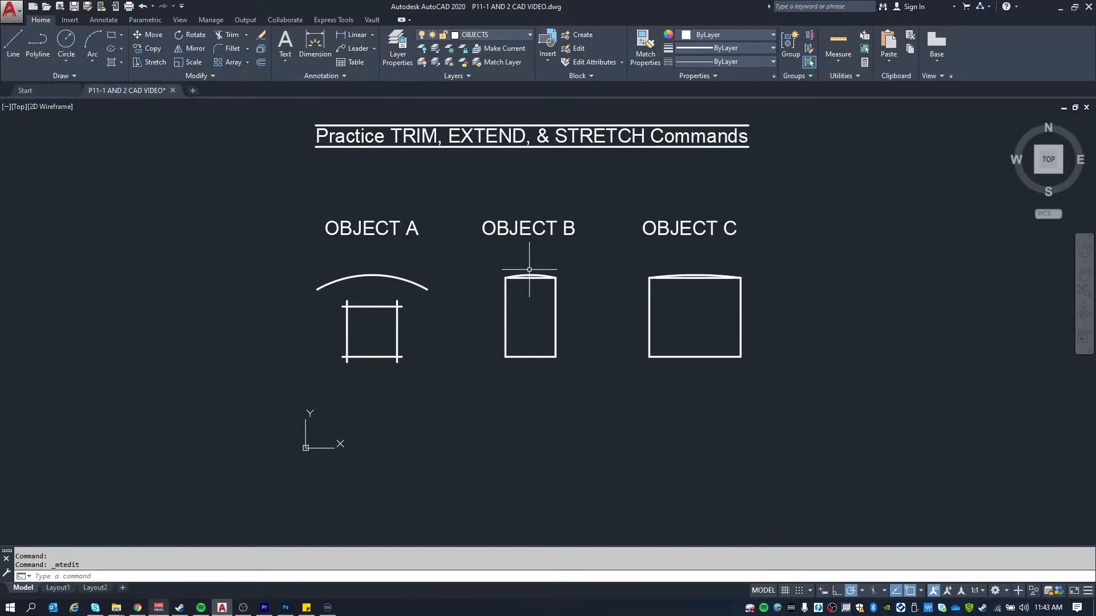
# Copy Object A's arc and crossed-line square straight down into the empty area below the original
pyautogui.moveTo(365, 300)
pyautogui.mouseDown(button='middle')
pyautogui.moveTo(380, 288)
pyautogui.moveTo(404, 302)
pyautogui.mouseUp(button='middle')
pyautogui.write('co')
pyautogui.press('Return')
pyautogui.moveTo(331, 244); pyautogui.dragTo(506, 406)
pyautogui.press('Return')
pyautogui.click(259, 278)
pyautogui.moveTo(274, 394); pyautogui.dragTo(272, 225, button='middle')
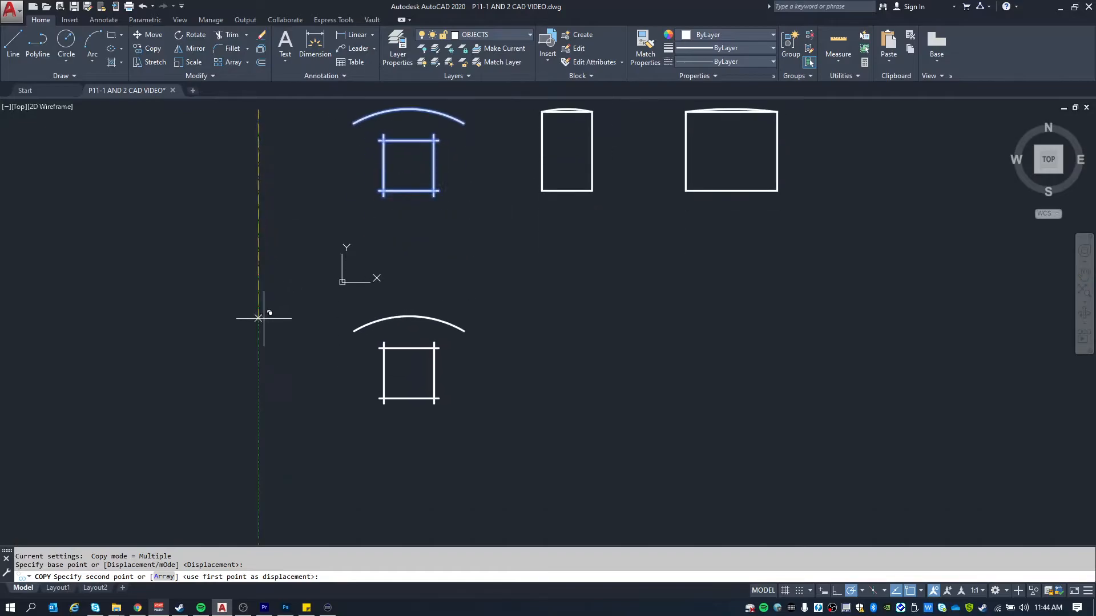
pyautogui.press('Escape')
# Trim the copied square's overhanging line ends along its lower side and on its right side
pyautogui.scroll(2, 413, 371)
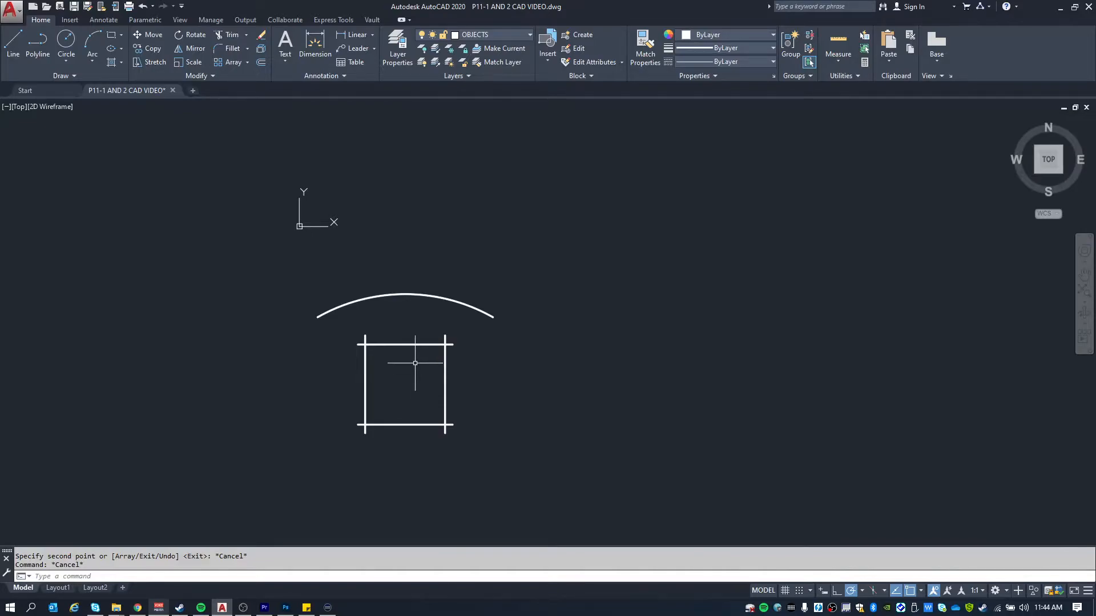
pyautogui.scroll(2, 441, 377)
pyautogui.write('tr')
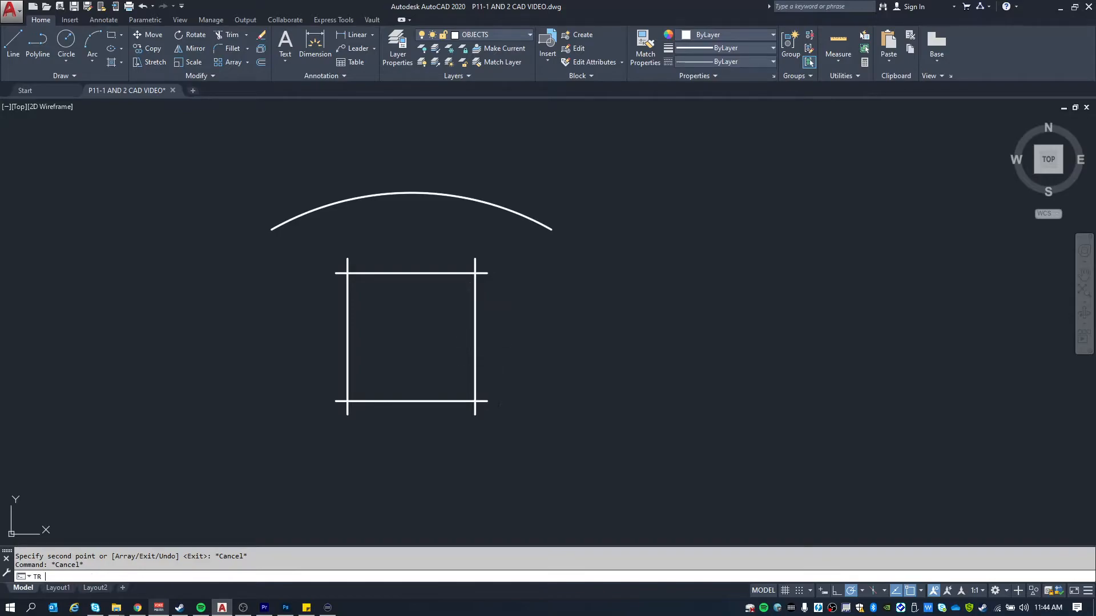
pyautogui.press('Return')
pyautogui.click(509, 482)
pyautogui.click(321, 410)
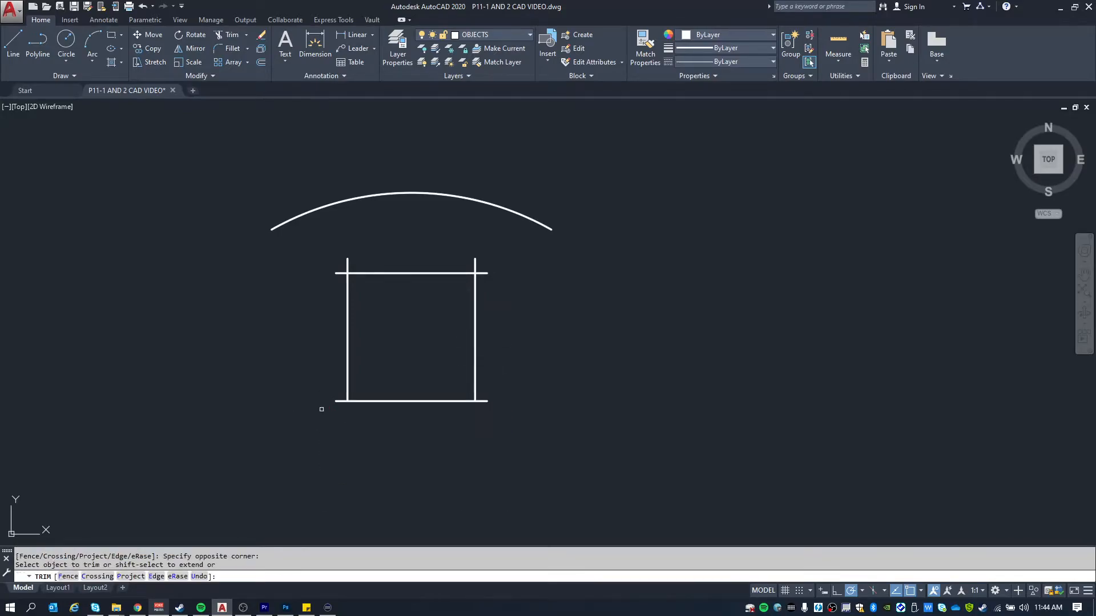
pyautogui.click(588, 451)
pyautogui.click(479, 267)
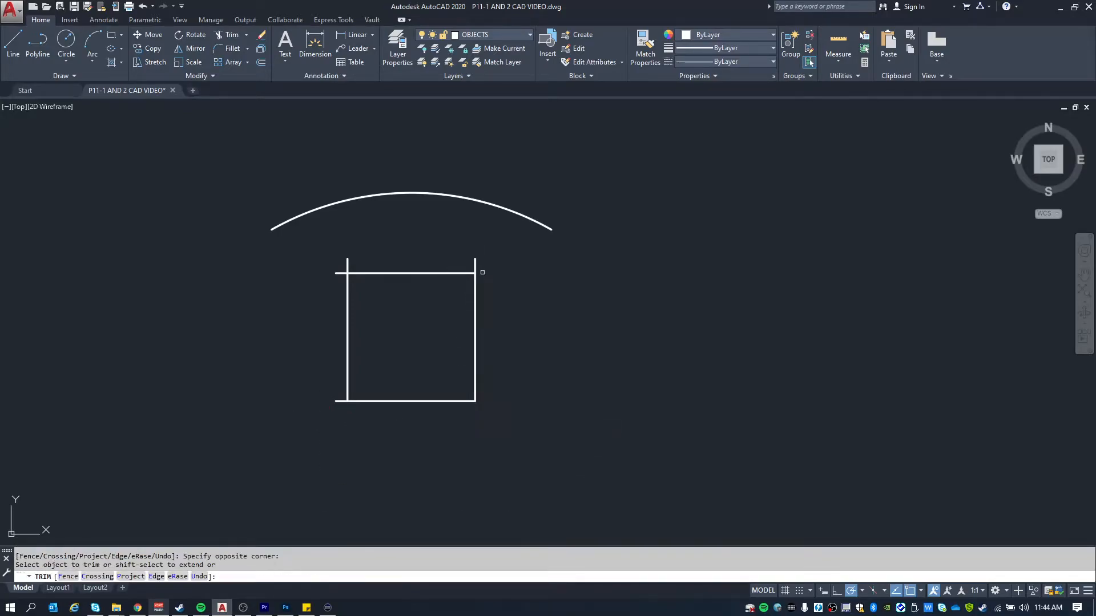
pyautogui.press('Escape')
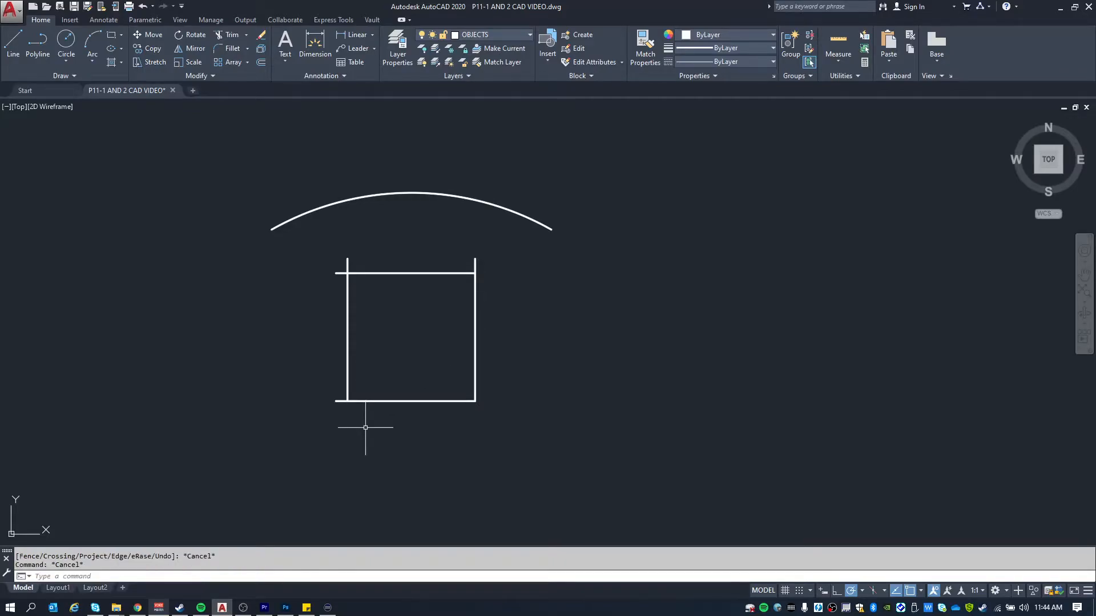
# Trim the horizontal lines' overhanging ends on the left side of the copied square
pyautogui.write('tr')
pyautogui.press('Return')
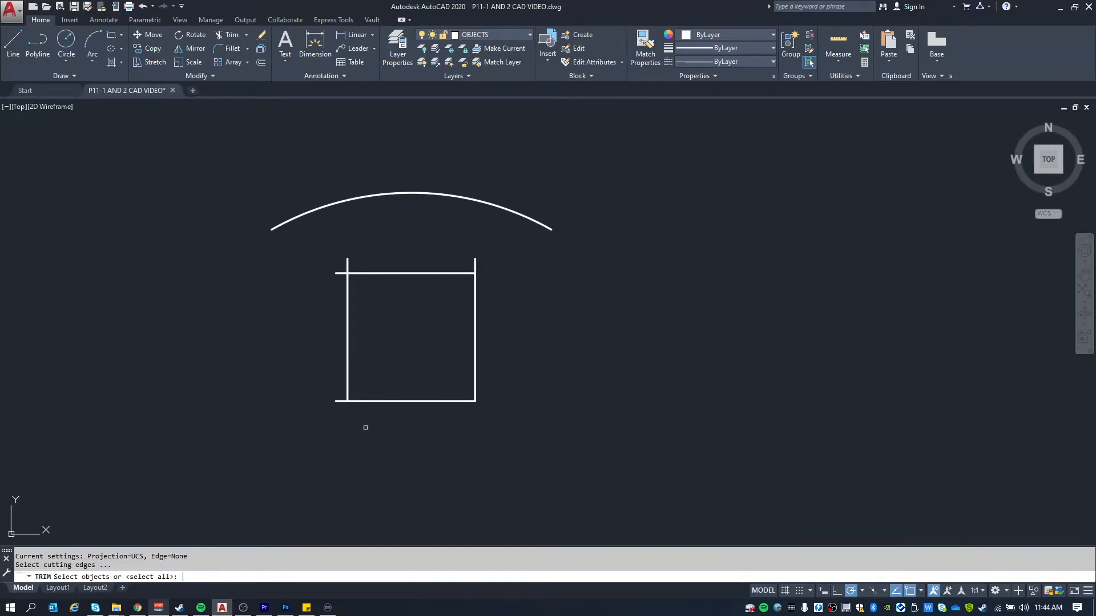
pyautogui.press('Return')
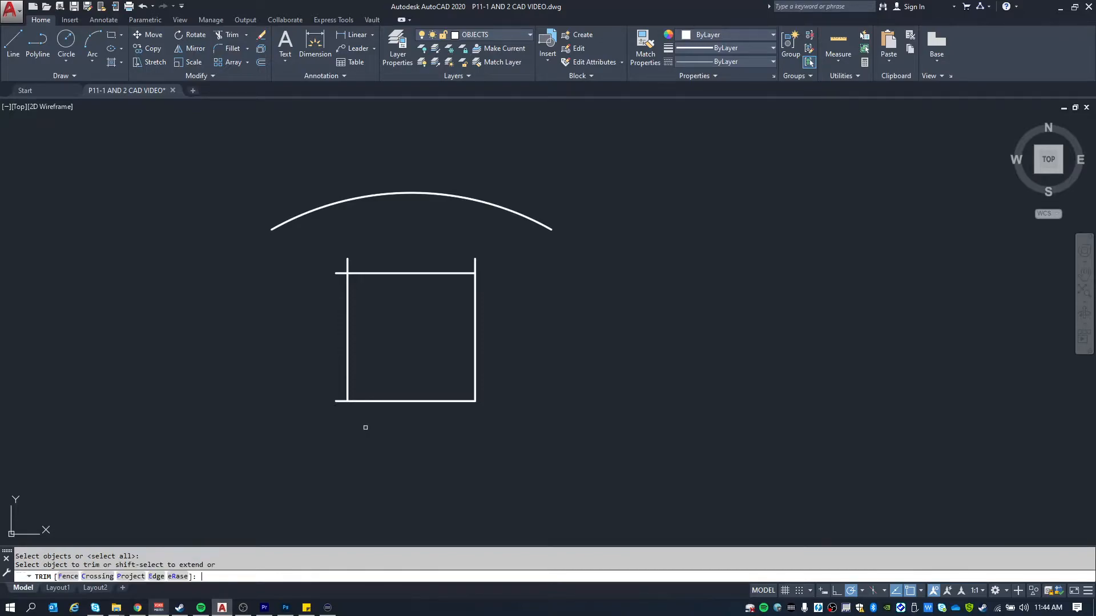
pyautogui.click(339, 415)
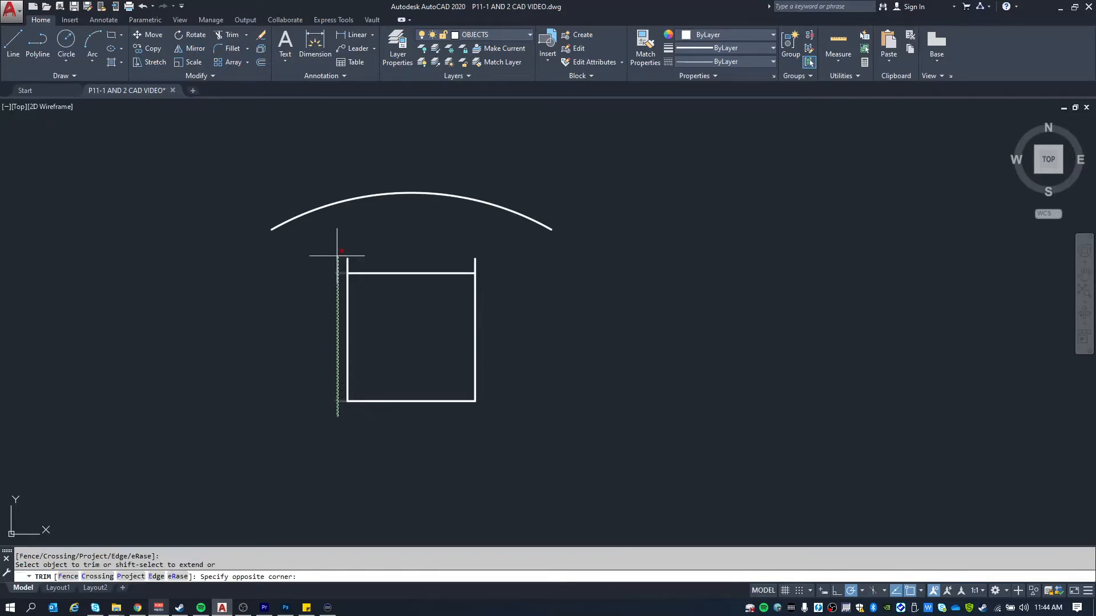
pyautogui.click(308, 229)
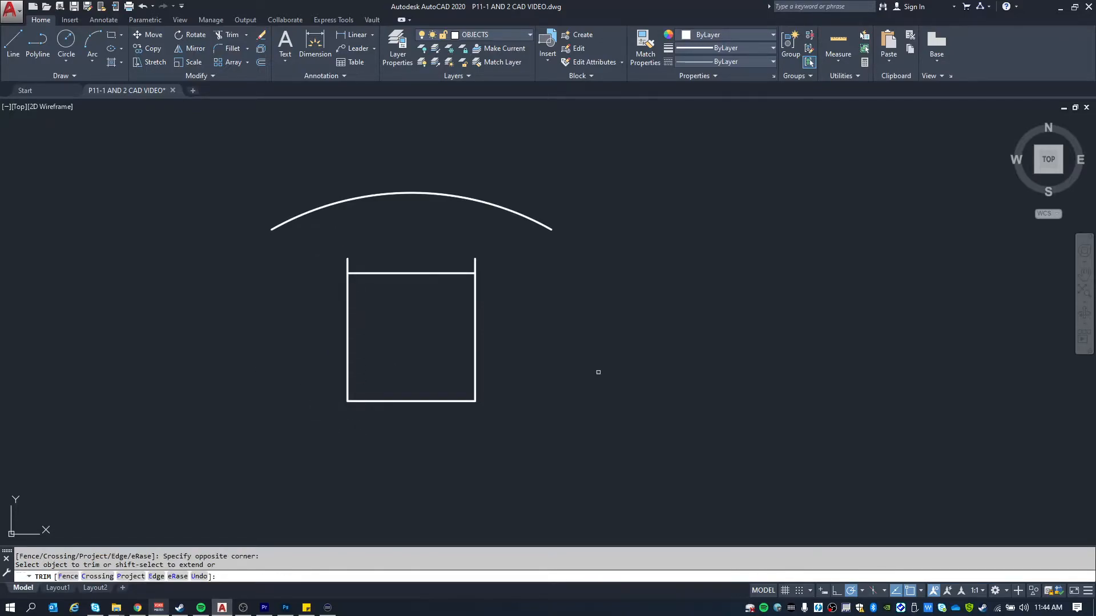
pyautogui.press('Escape')
pyautogui.press('Escape')
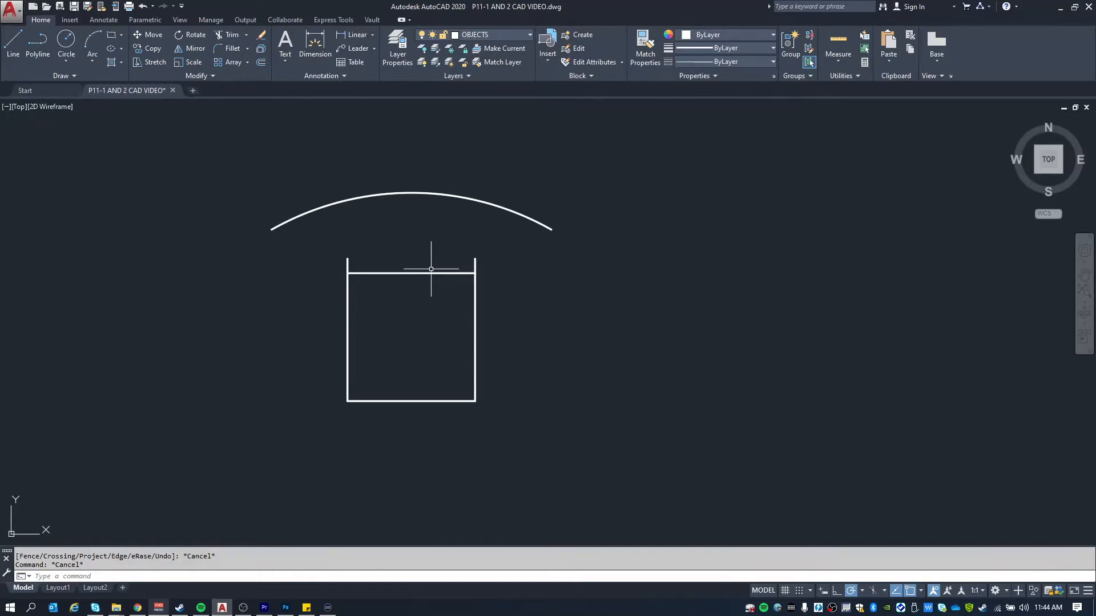
# Extend both vertical sides of the copied square up to the arc
pyautogui.write('ex')
pyautogui.press('Return')
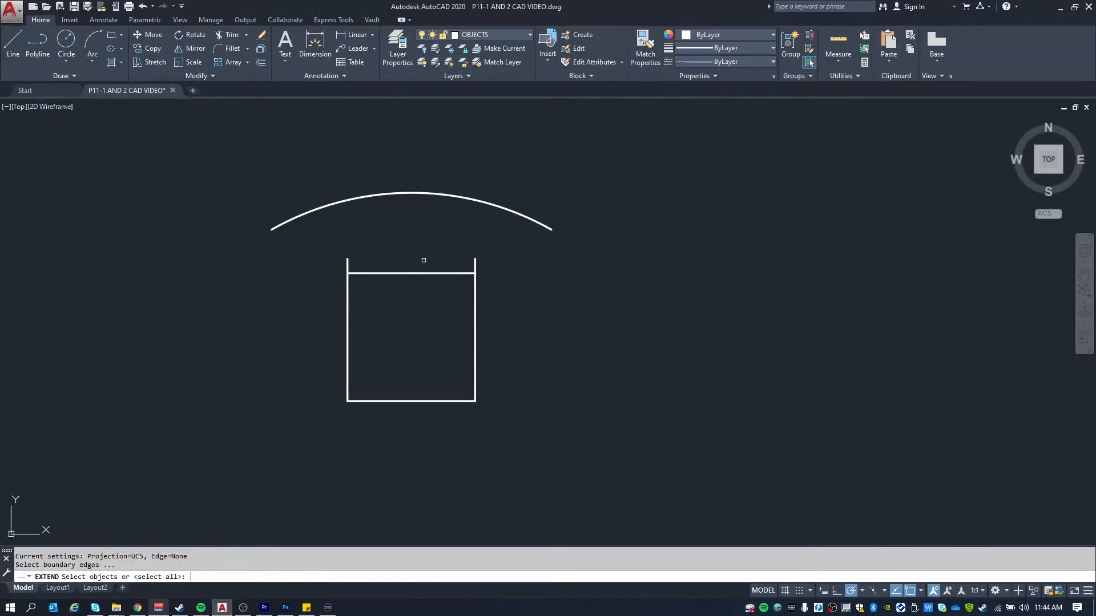
pyautogui.press('Return')
pyautogui.click(350, 257)
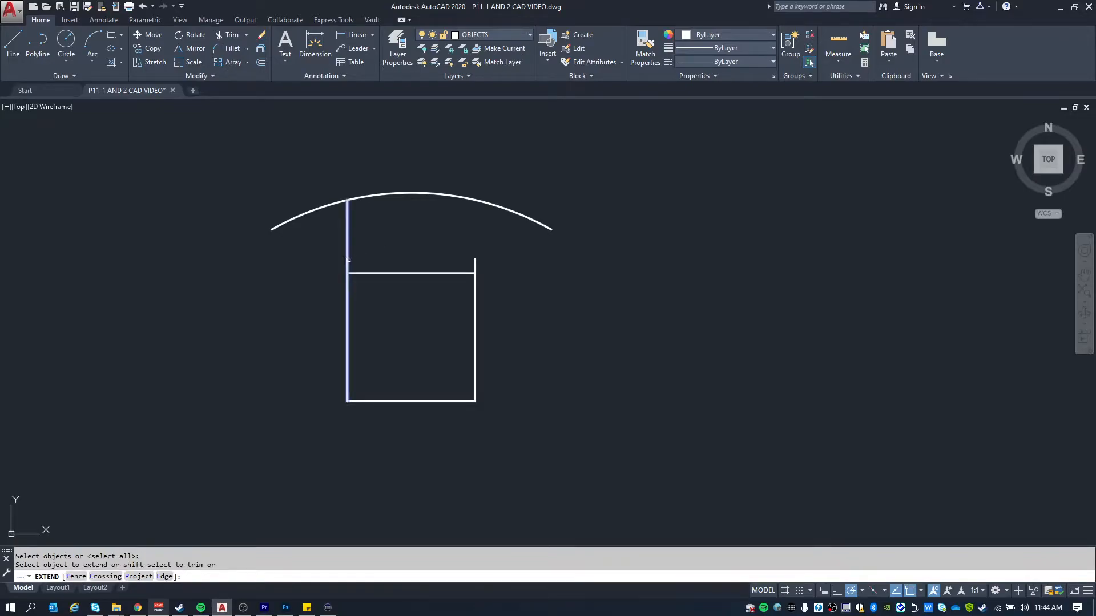
pyautogui.click(476, 258)
pyautogui.press('Escape')
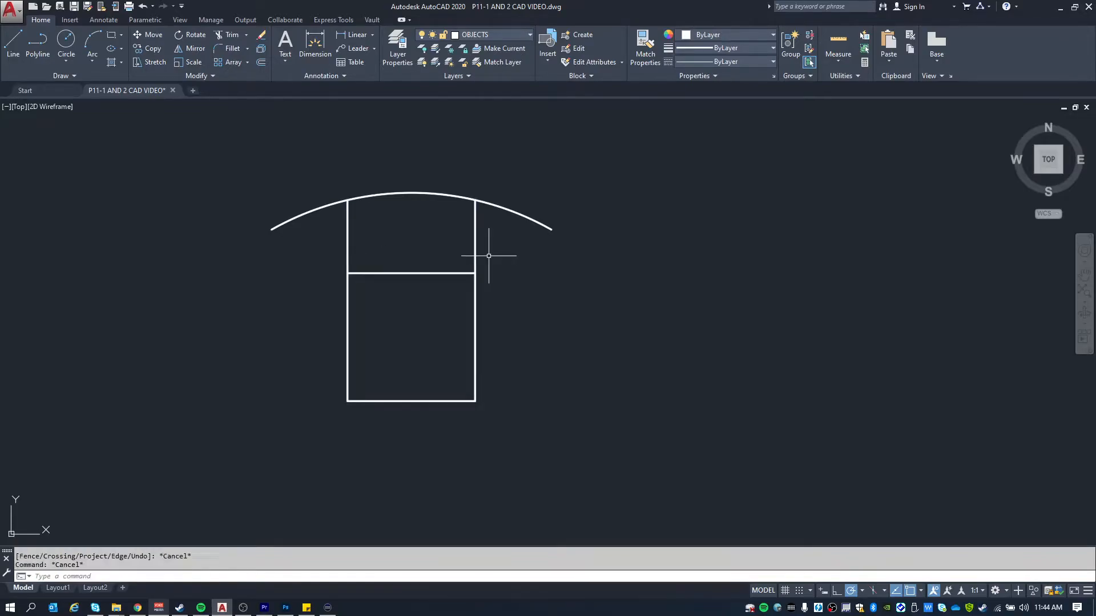
# Move the square's upper horizontal line from its right endpoint up to where the right vertical side meets the arc
pyautogui.write('m')
pyautogui.press('Return')
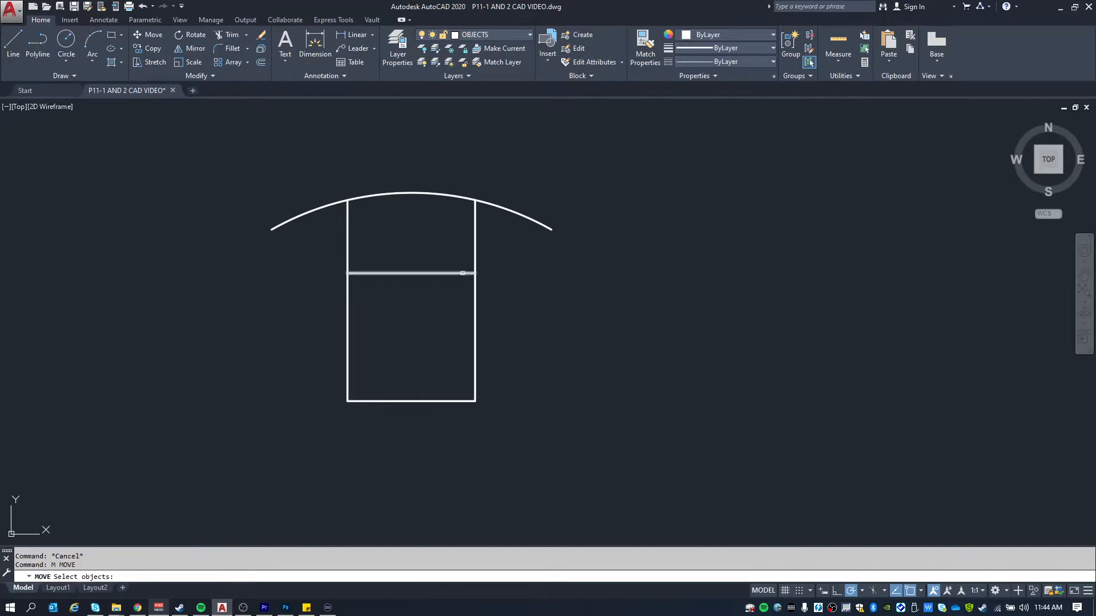
pyautogui.click(465, 274)
pyautogui.press('Return')
pyautogui.click(475, 273)
pyautogui.click(475, 214)
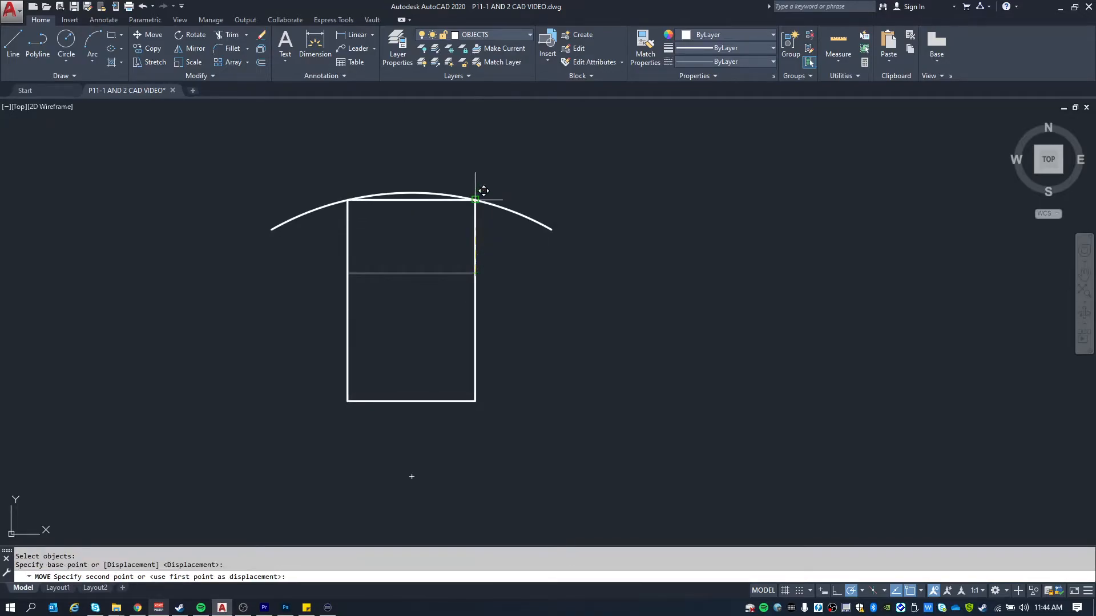
pyautogui.press('Escape')
pyautogui.press('Escape')
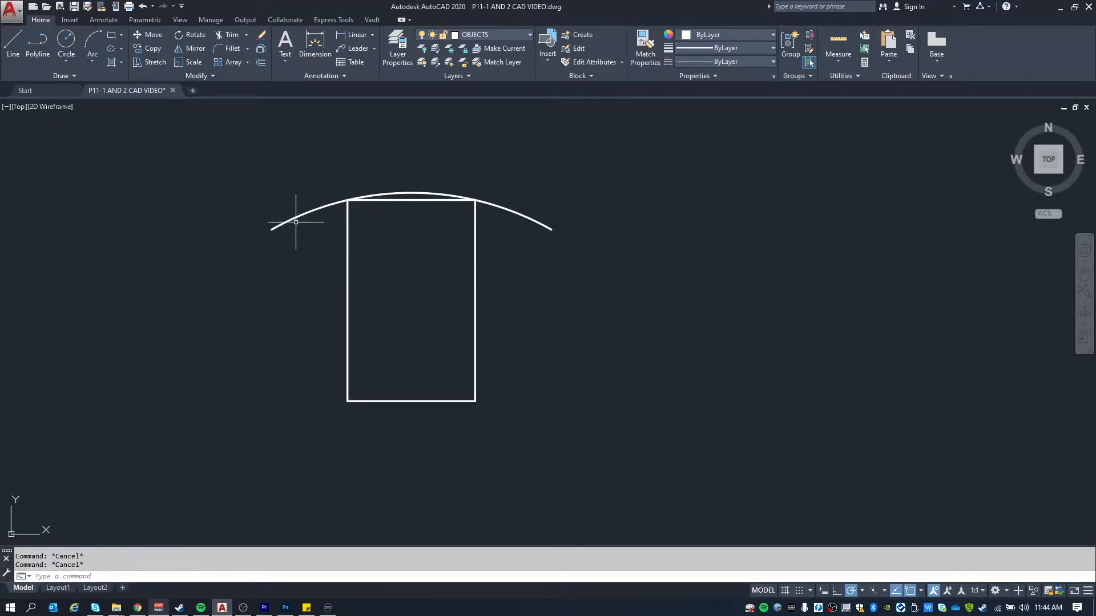
# Trim both ends of the arc that extend beyond the vertical sides of the shape
pyautogui.write('tr')
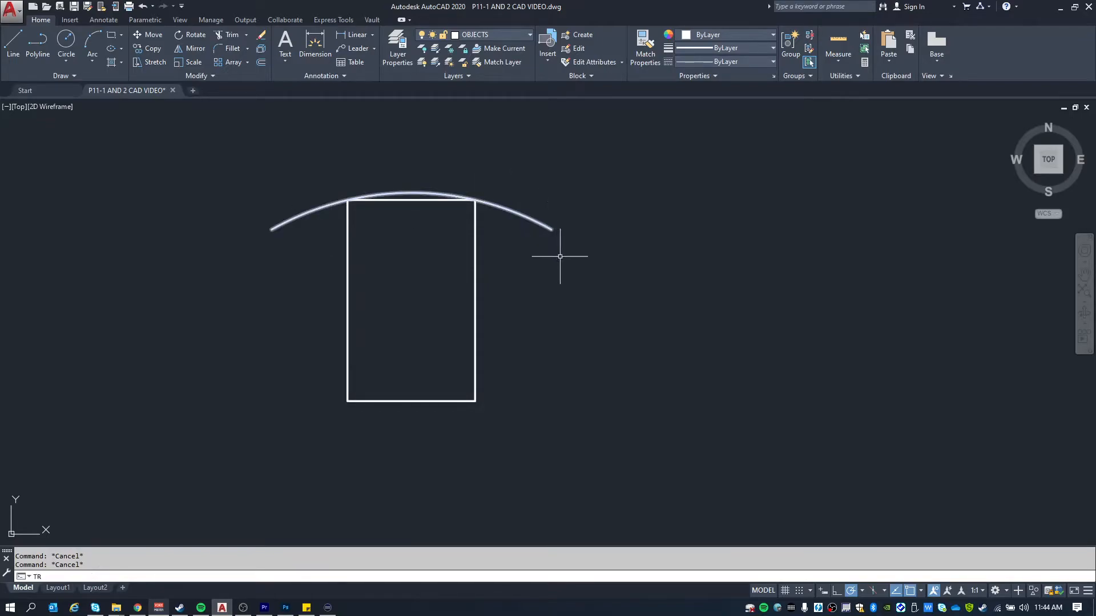
pyautogui.press('Return')
pyautogui.press('Return')
pyautogui.click(601, 275)
pyautogui.click(506, 199)
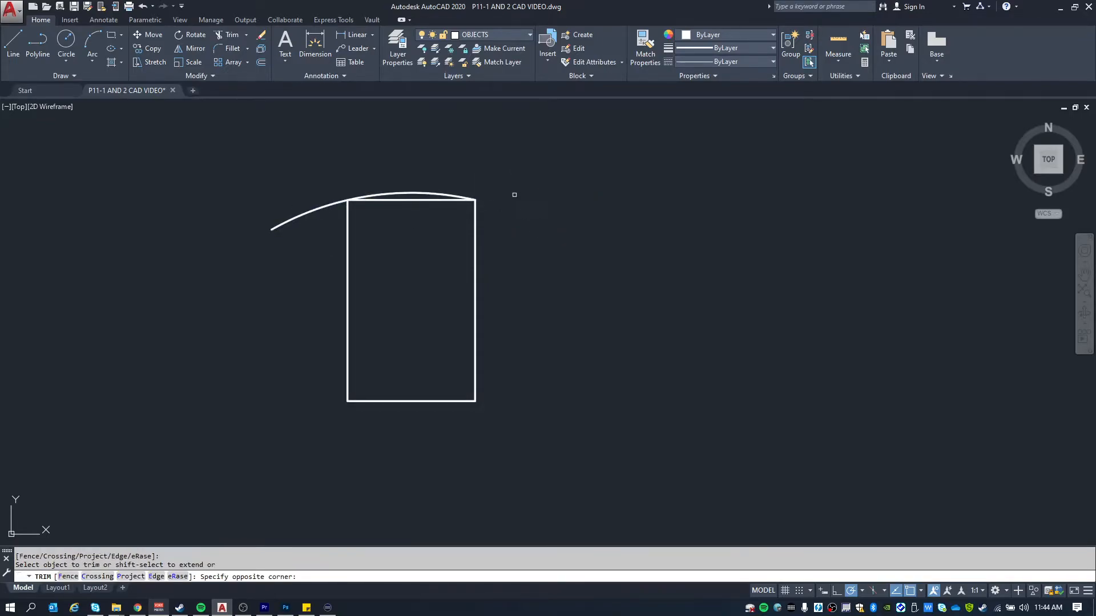
pyautogui.click(308, 247)
pyautogui.click(262, 192)
# Compare the edited copy with the original Object A, Object B and Object C, and end the Trim command
pyautogui.scroll(-4, 334, 240)
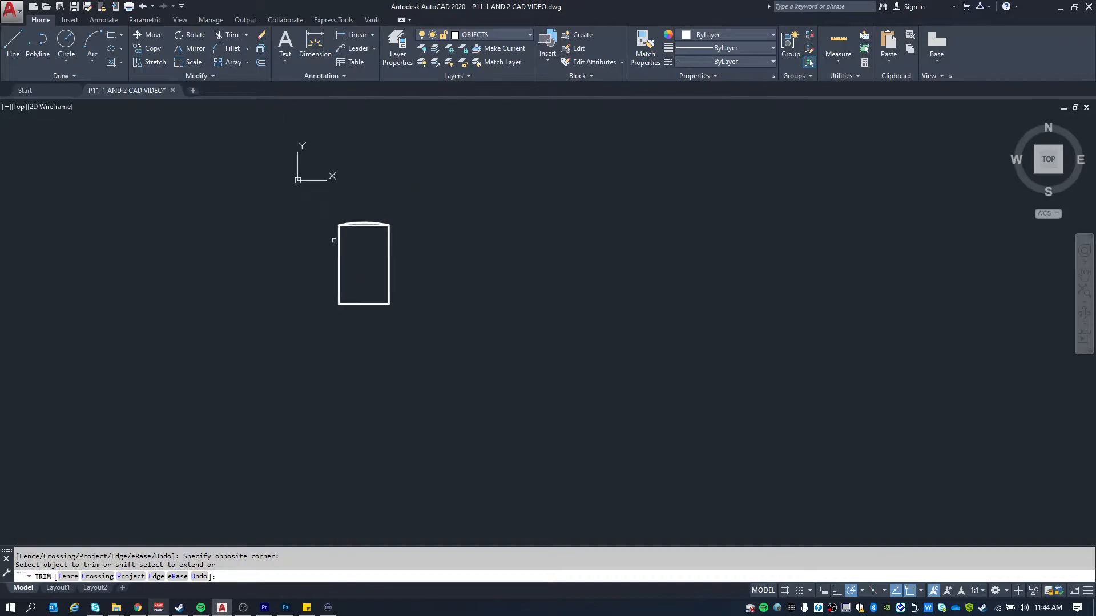
pyautogui.moveTo(382, 210); pyautogui.dragTo(393, 294, button='middle')
pyautogui.scroll(-2, 394, 294)
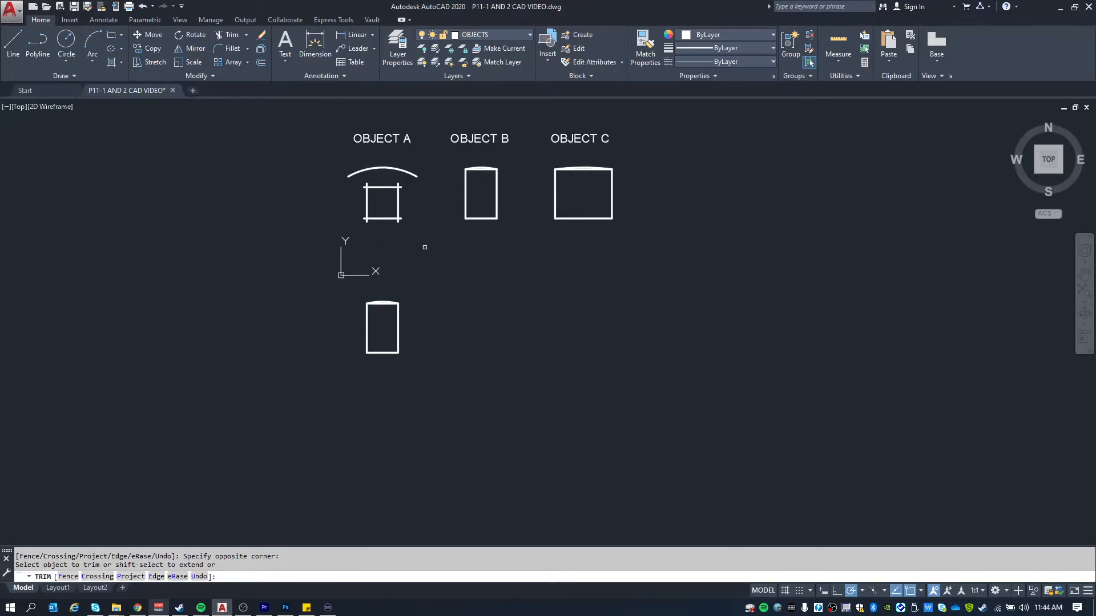
pyautogui.scroll(2, 483, 215)
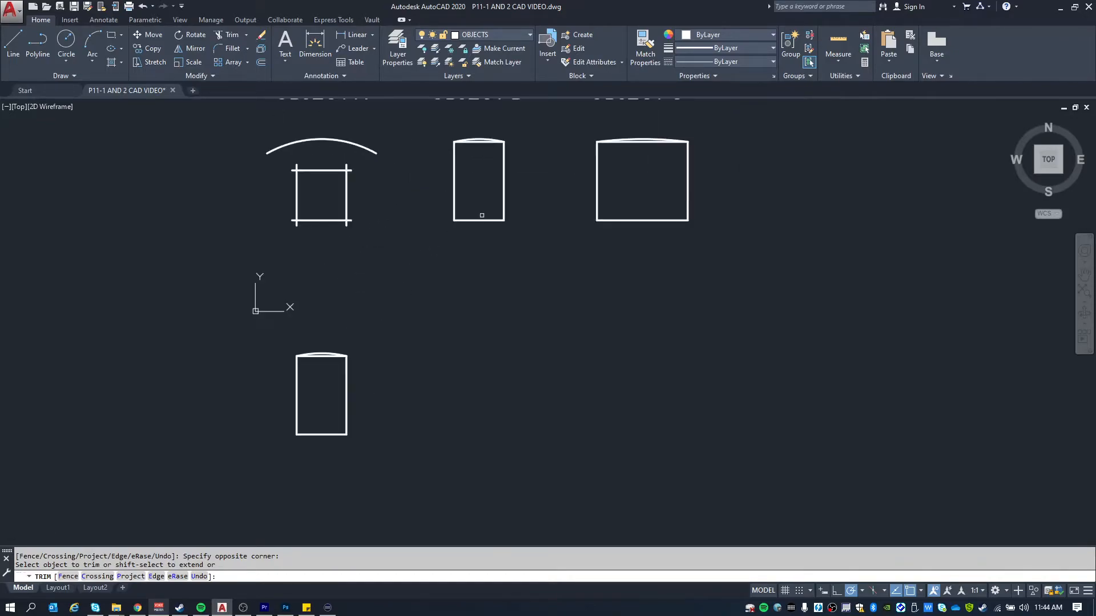
pyautogui.moveTo(448, 215)
pyautogui.mouseDown(button='middle')
pyautogui.moveTo(472, 303)
pyautogui.moveTo(465, 291)
pyautogui.mouseUp(button='middle')
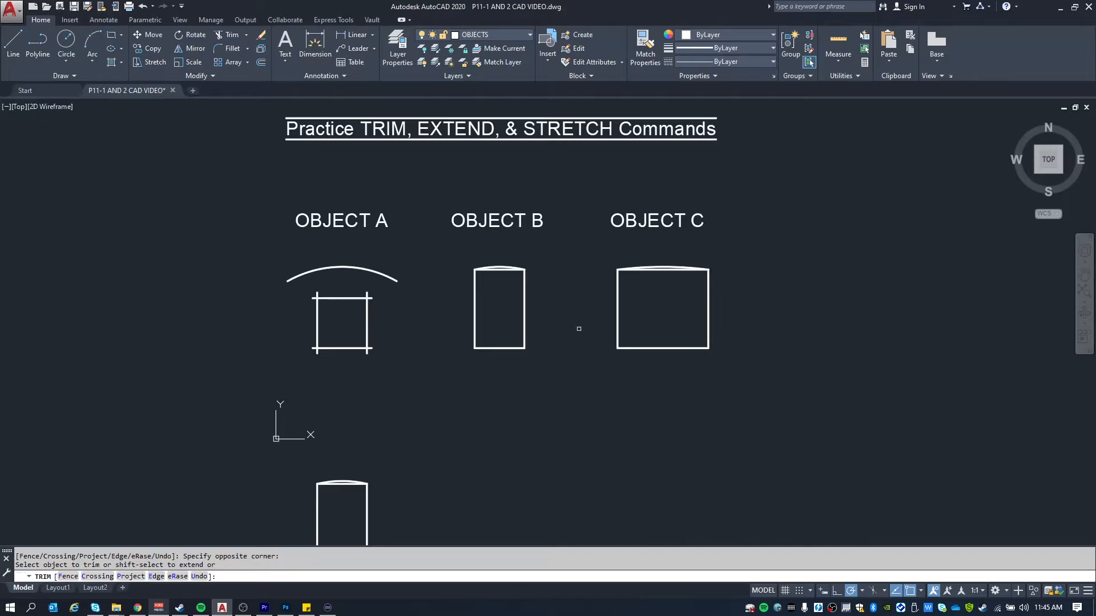
pyautogui.press('Escape')
pyautogui.moveTo(409, 496); pyautogui.dragTo(469, 340, button='middle')
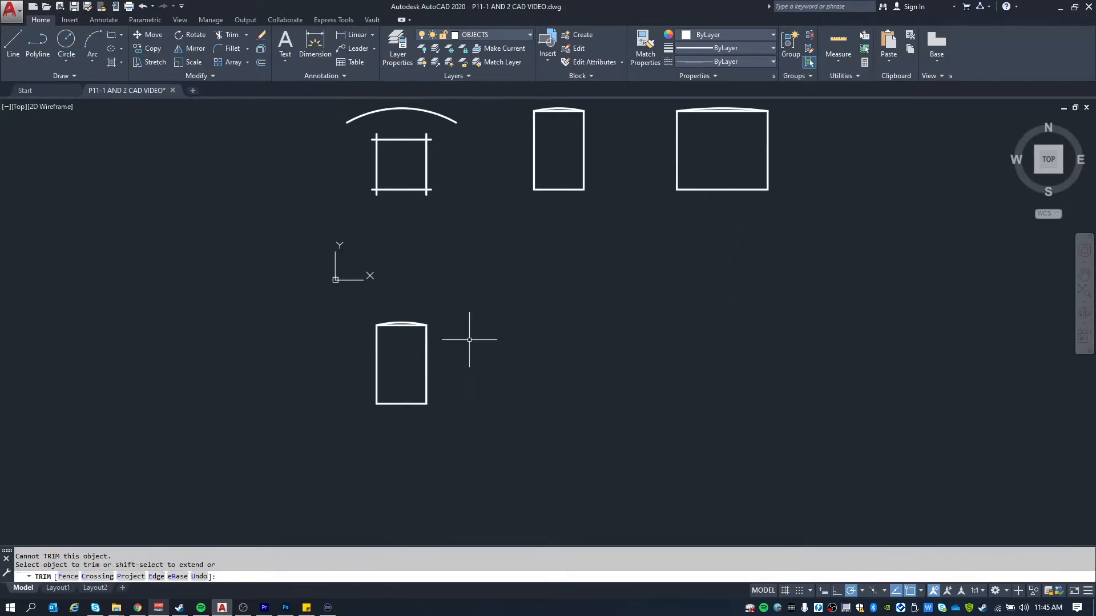
pyautogui.press('Escape')
# Stretch the right side of the edited copy horizontally outward from the right edge's midpoint to widen the shape
pyautogui.write('s')
pyautogui.press('Return')
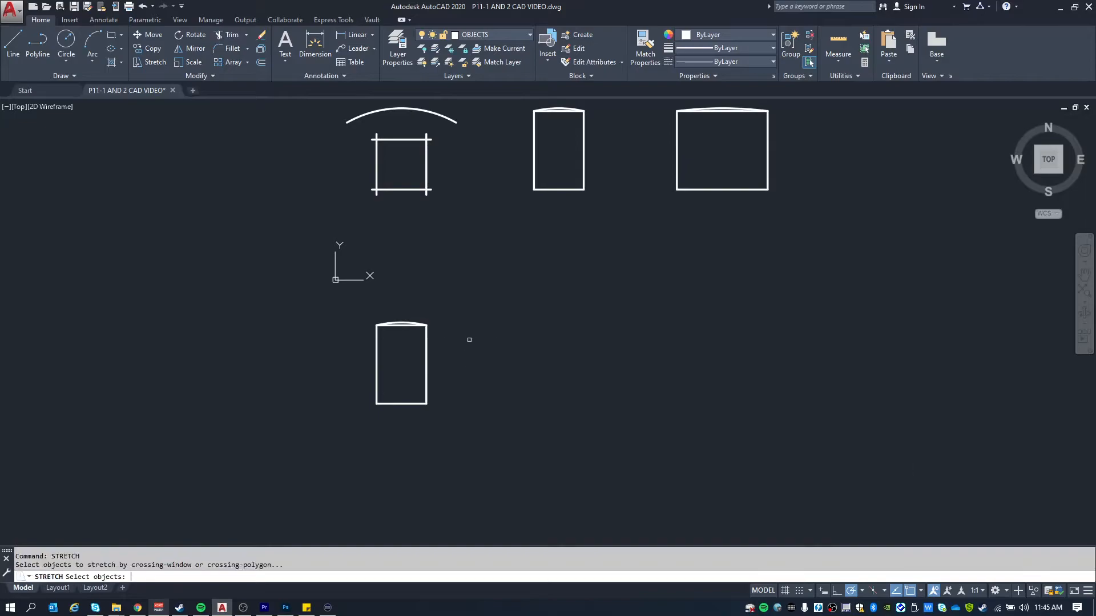
pyautogui.click(522, 451)
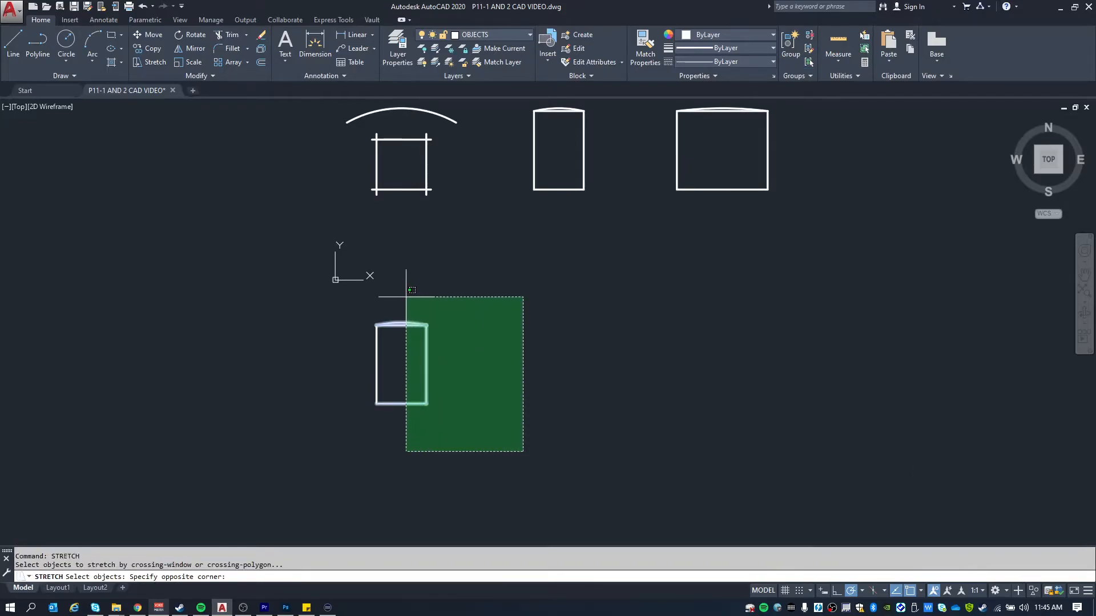
pyautogui.click(406, 297)
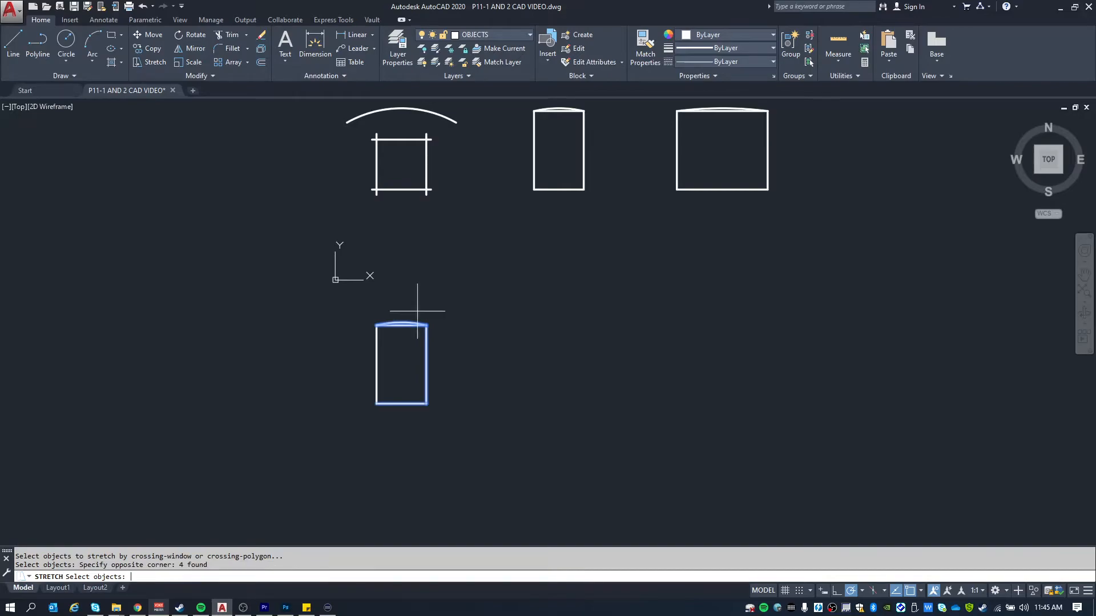
pyautogui.press('Return')
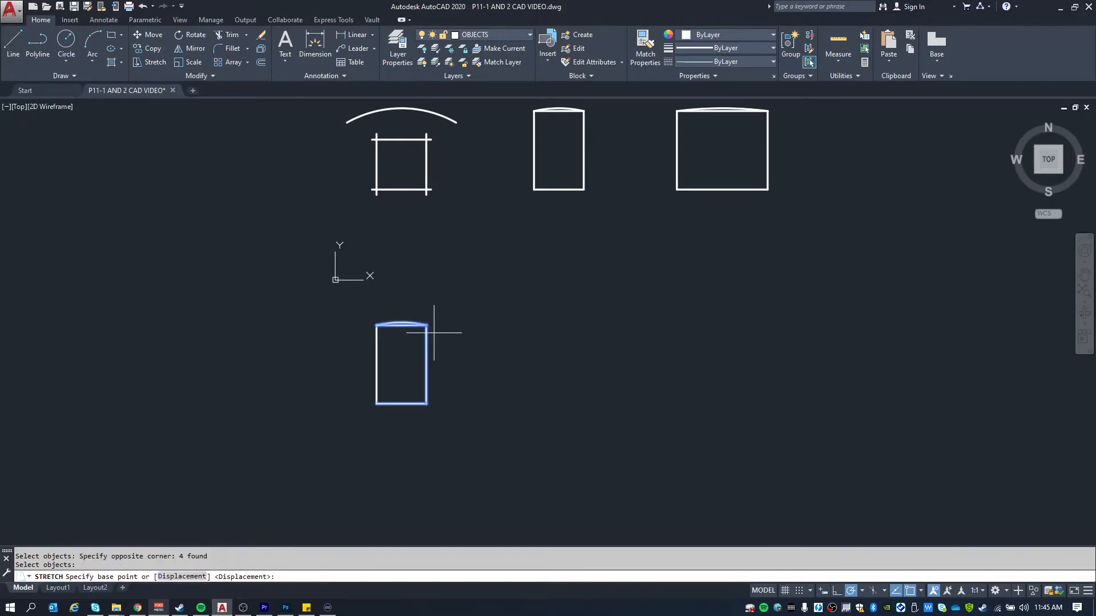
pyautogui.click(426, 364)
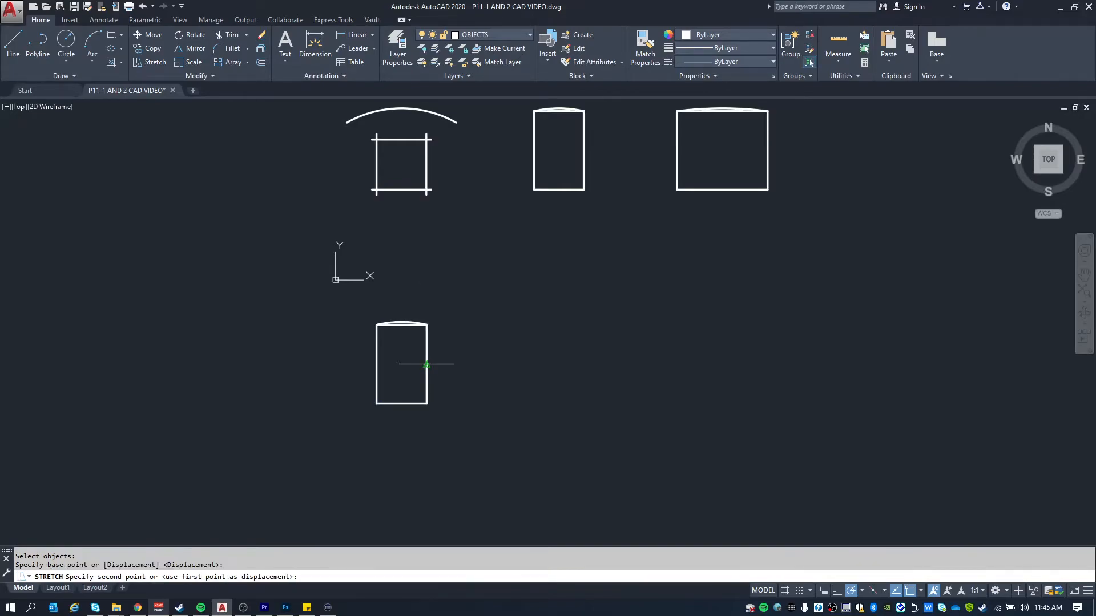
pyautogui.click(460, 364)
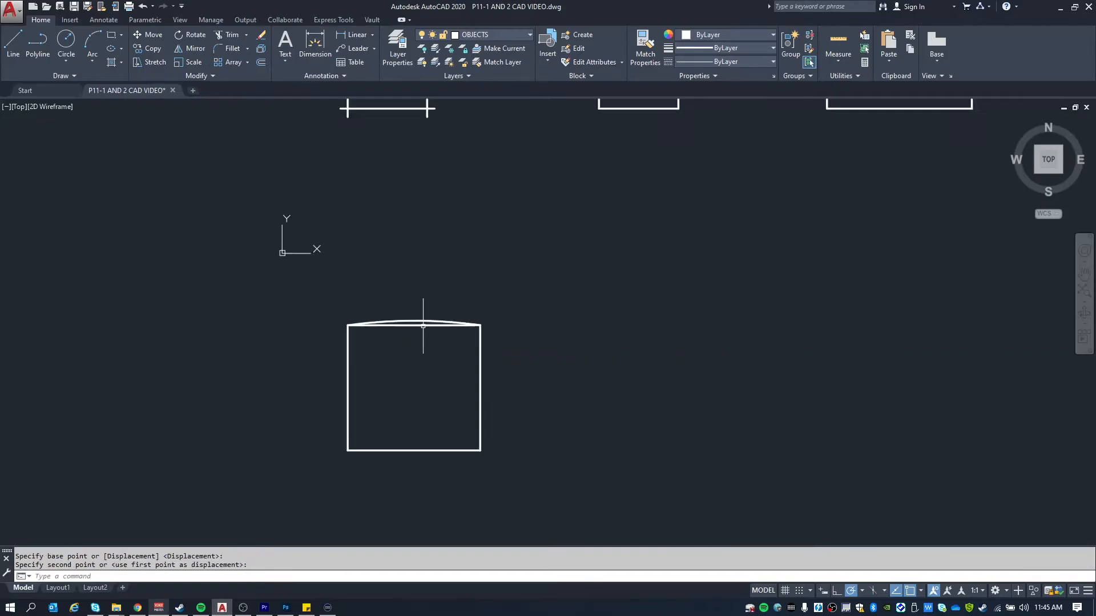
# Undo the horizontal stretch of the edited copy
pyautogui.moveTo(426, 337); pyautogui.dragTo(426, 319, button='middle')
pyautogui.hotkey('ctrl', 'z')
pyautogui.hotkey('ctrl', 'z')
# Draw a short horizontal line outward from the midpoint of the edited copy's right edge
pyautogui.scroll(2, 428, 404)
pyautogui.write('l')
pyautogui.press('Return')
pyautogui.click(424, 342)
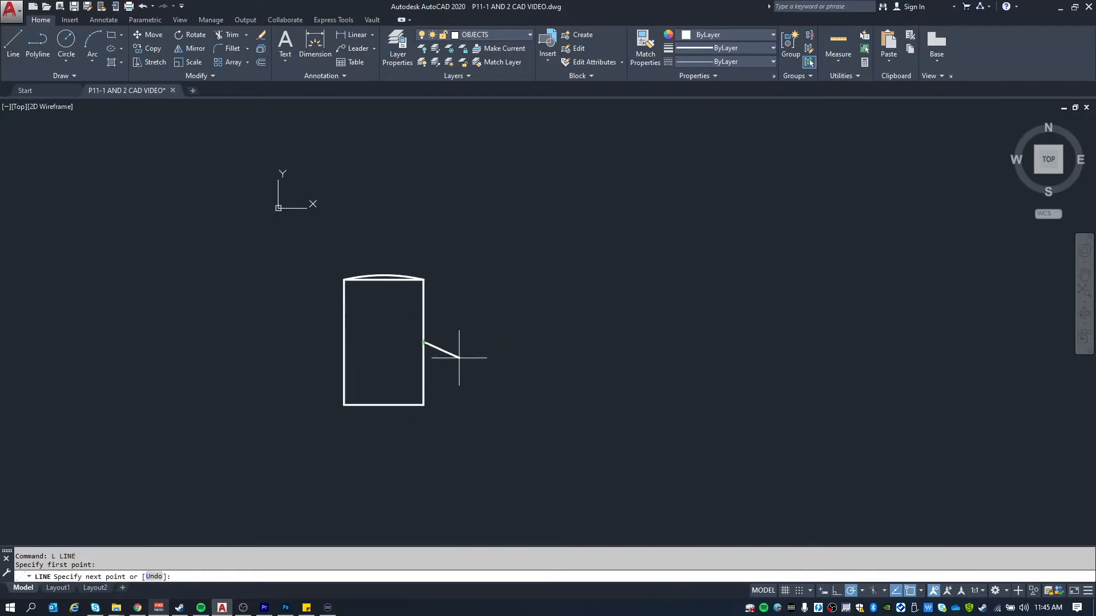
pyautogui.click(485, 343)
pyautogui.press('Escape')
pyautogui.press('Escape')
pyautogui.write('str')
pyautogui.press('Return')
pyautogui.click(442, 429)
pyautogui.click(403, 380)
pyautogui.click(439, 301)
pyautogui.click(391, 250)
pyautogui.press('Return')
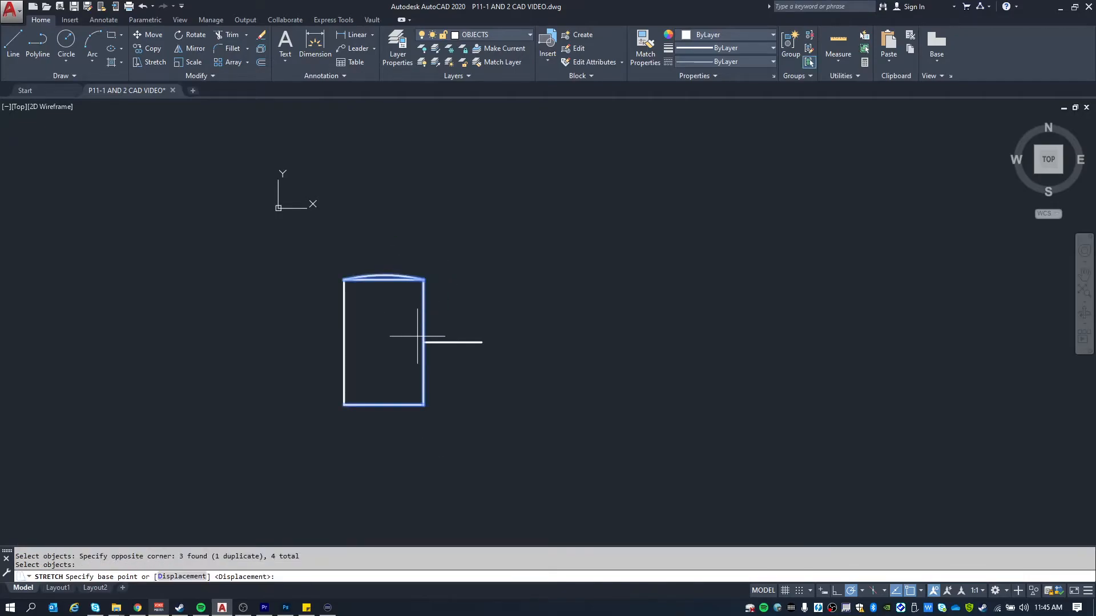
pyautogui.click(424, 341)
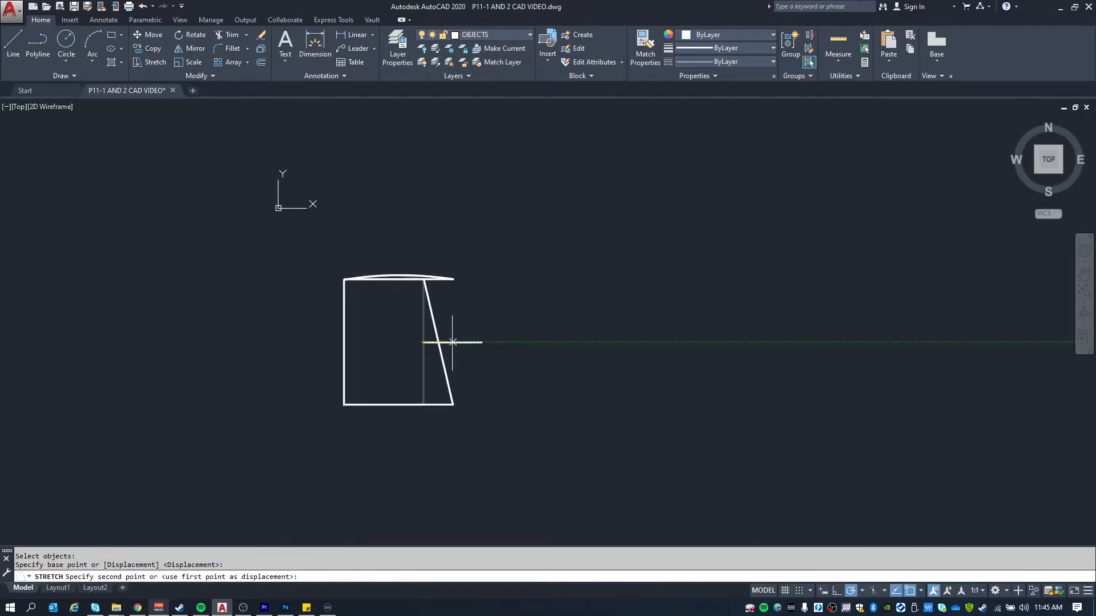
pyautogui.press('Escape')
# Stretch the right side of the edited copy from its right edge's midpoint to the outer end of the short horizontal line
pyautogui.write('str')
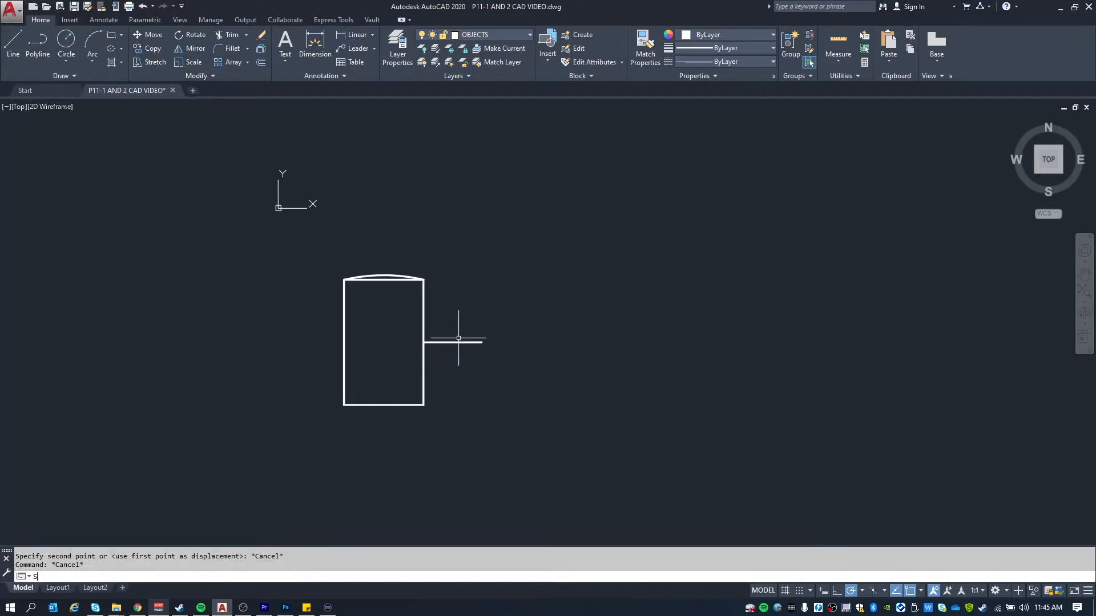
pyautogui.press('Return')
pyautogui.click(464, 416)
pyautogui.click(396, 232)
pyautogui.press('Return')
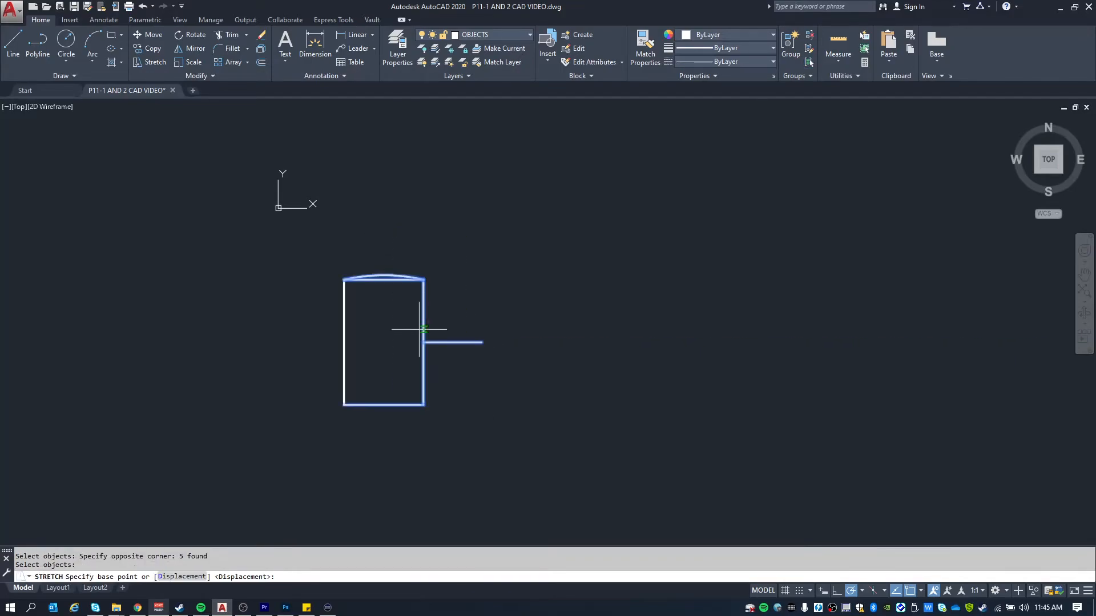
pyautogui.click(423, 342)
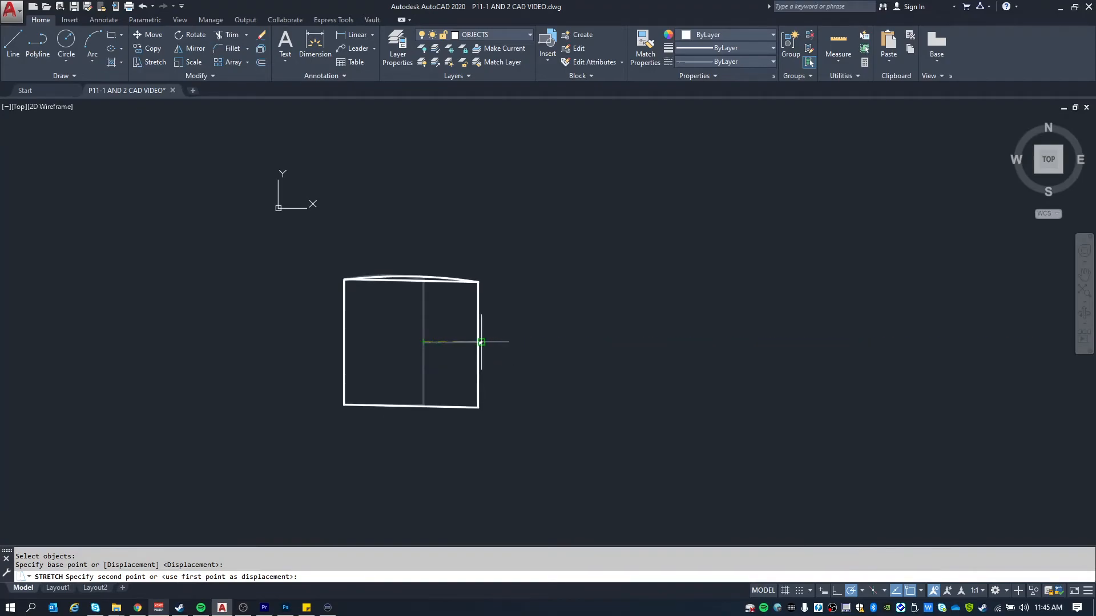
pyautogui.press('Escape')
pyautogui.press('Escape')
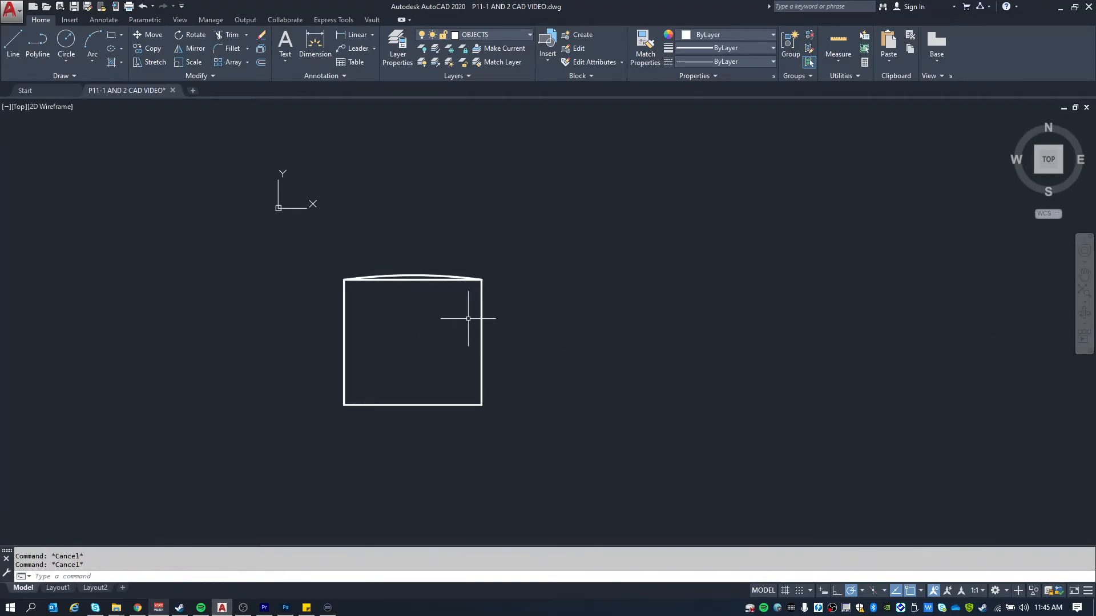
# Undo the stretch to the line's end and erase the short horizontal line beside the edited copy
pyautogui.hotkey('ctrl', 'z')
pyautogui.click(508, 367)
pyautogui.click(469, 330)
pyautogui.press('Delete')
# Stretch the right side of the edited copy horizontally outward by 2 units, using the right edge's midpoint as base point
pyautogui.write('s')
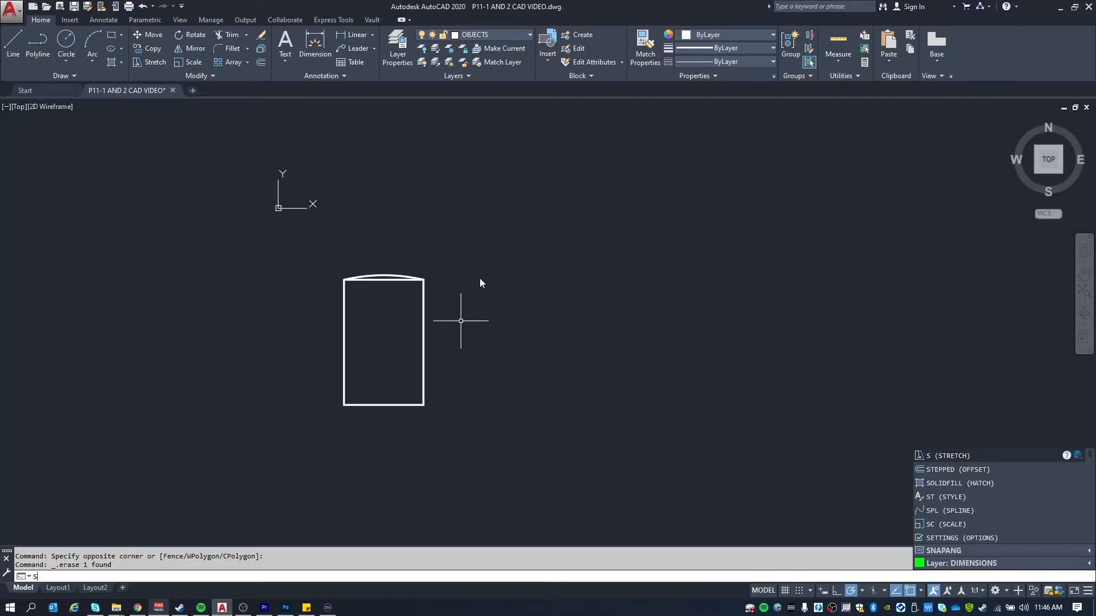
pyautogui.press('Return')
pyautogui.click(502, 448)
pyautogui.click(374, 250)
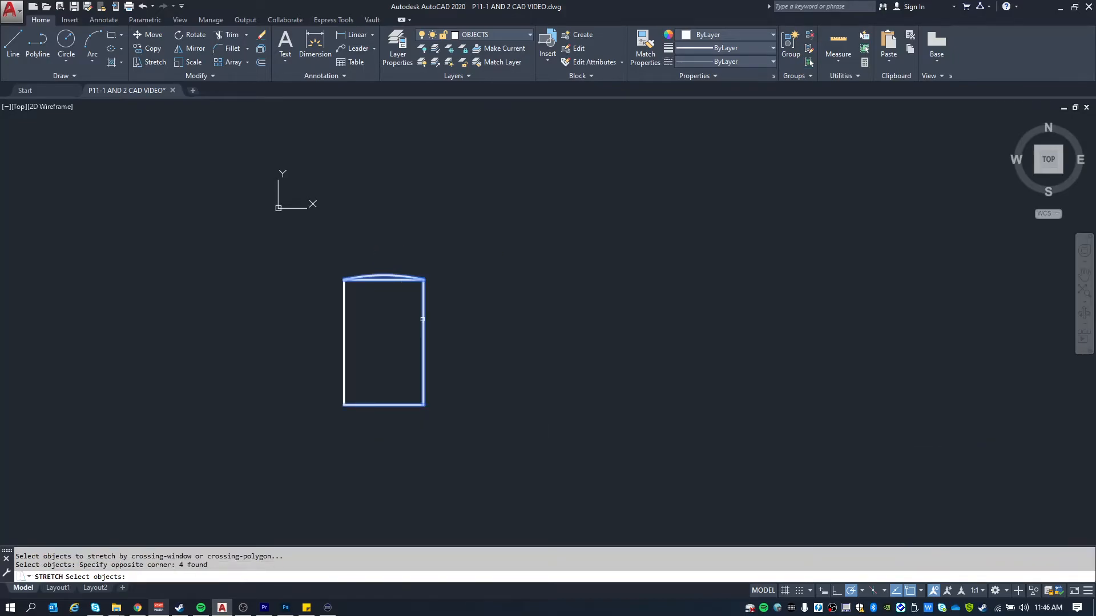
pyautogui.press('Return')
pyautogui.click(424, 342)
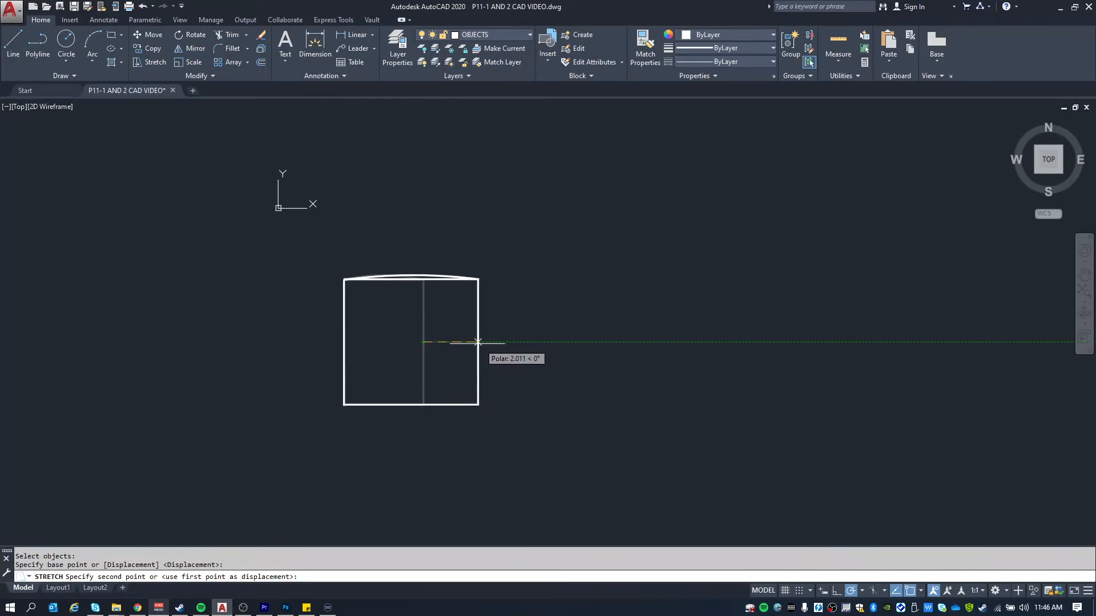
pyautogui.write('2')
pyautogui.press('Return')
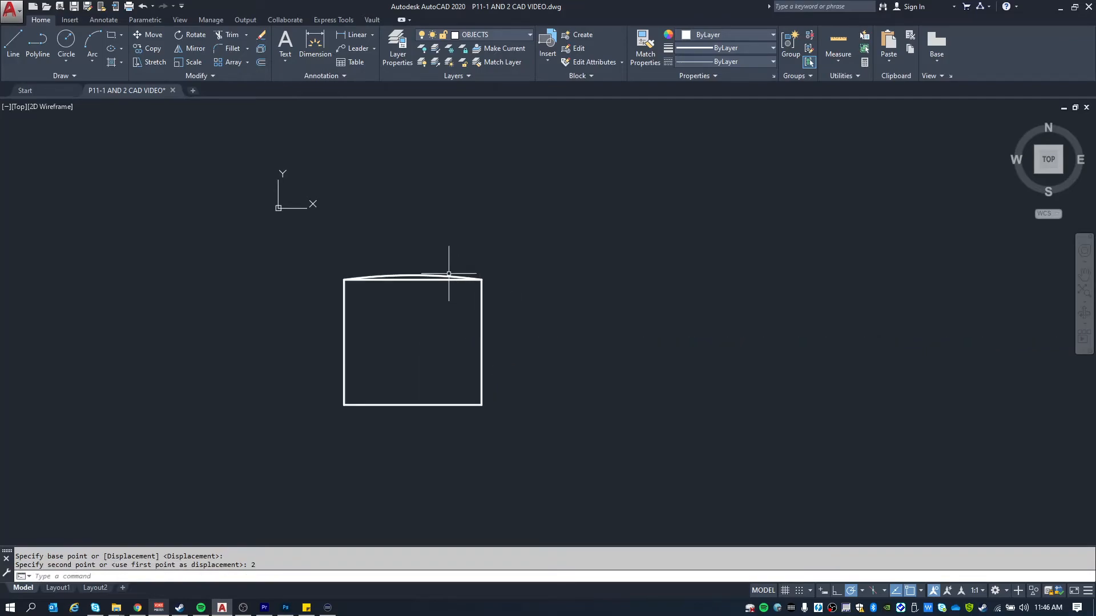
pyautogui.scroll(-2, 448, 274)
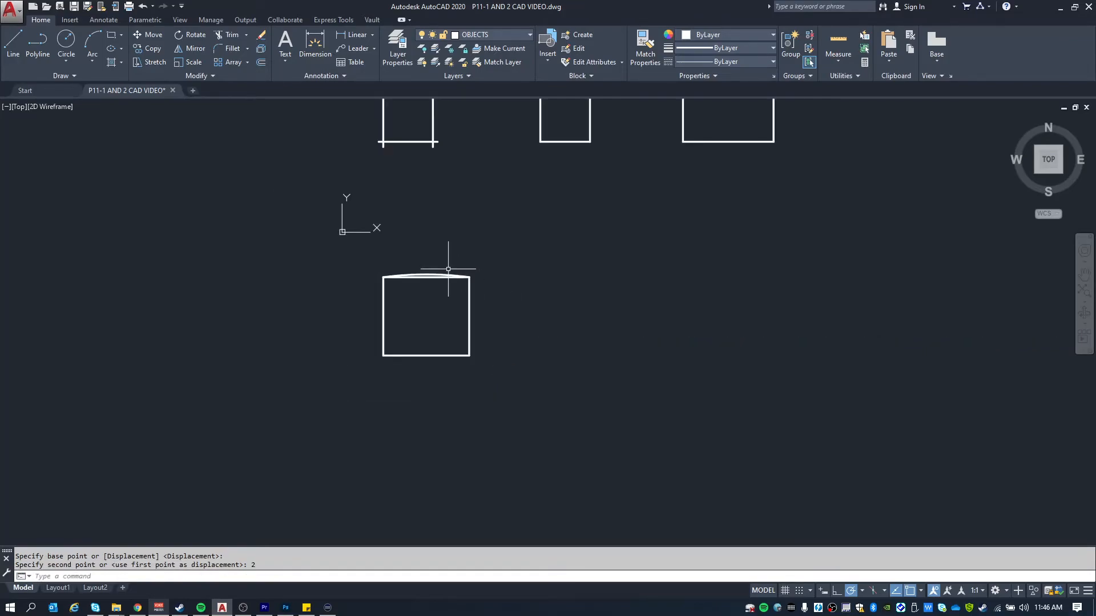
pyautogui.moveTo(458, 252); pyautogui.dragTo(435, 341, button='middle')
pyautogui.scroll(-1, 430, 306)
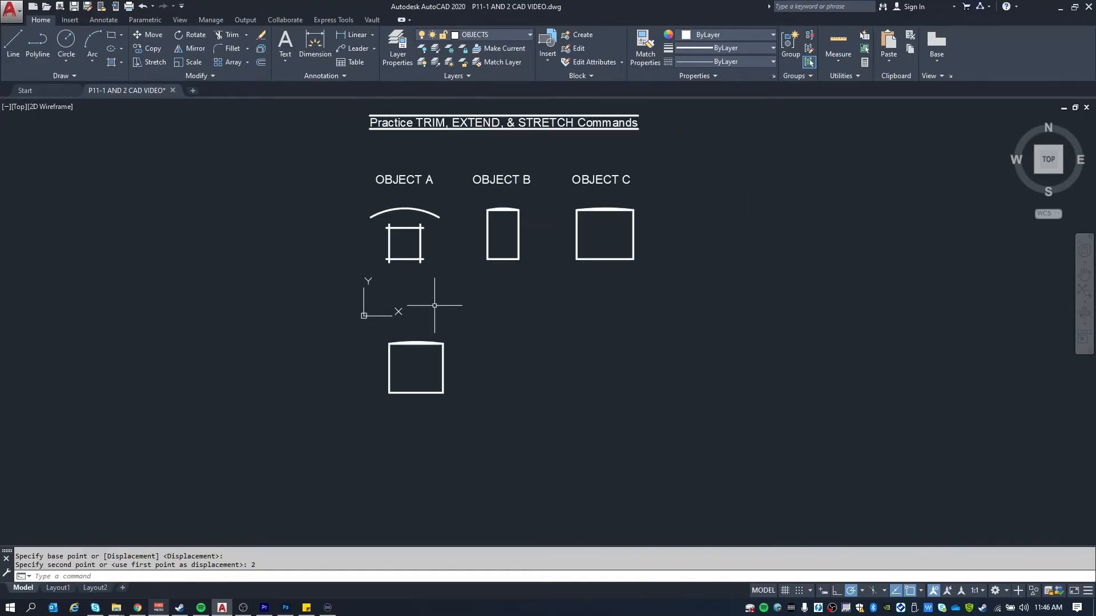
pyautogui.moveTo(484, 256); pyautogui.dragTo(462, 267, button='middle')
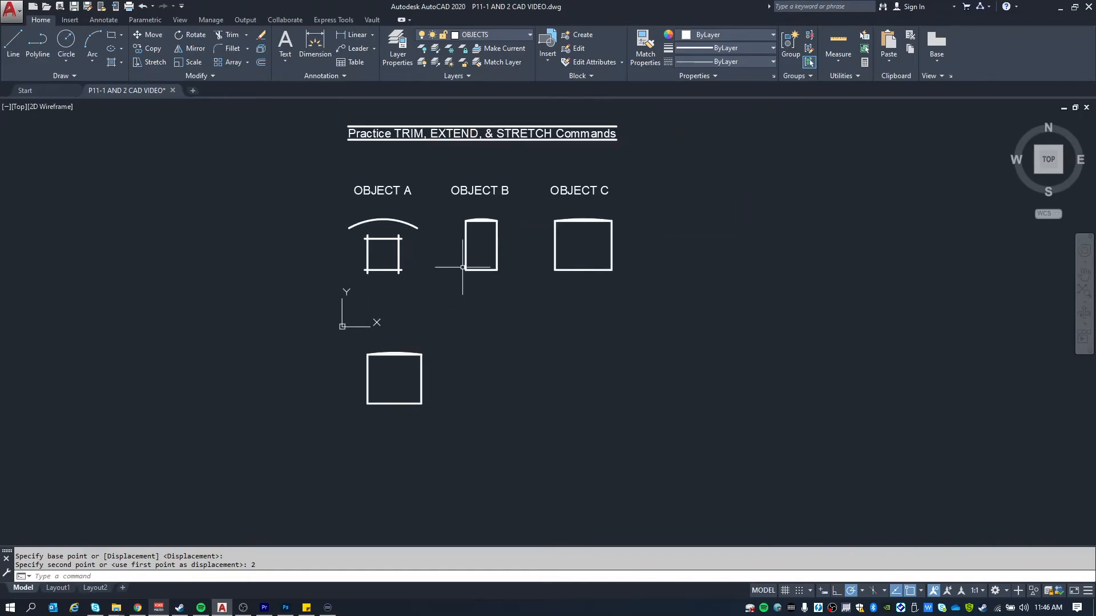